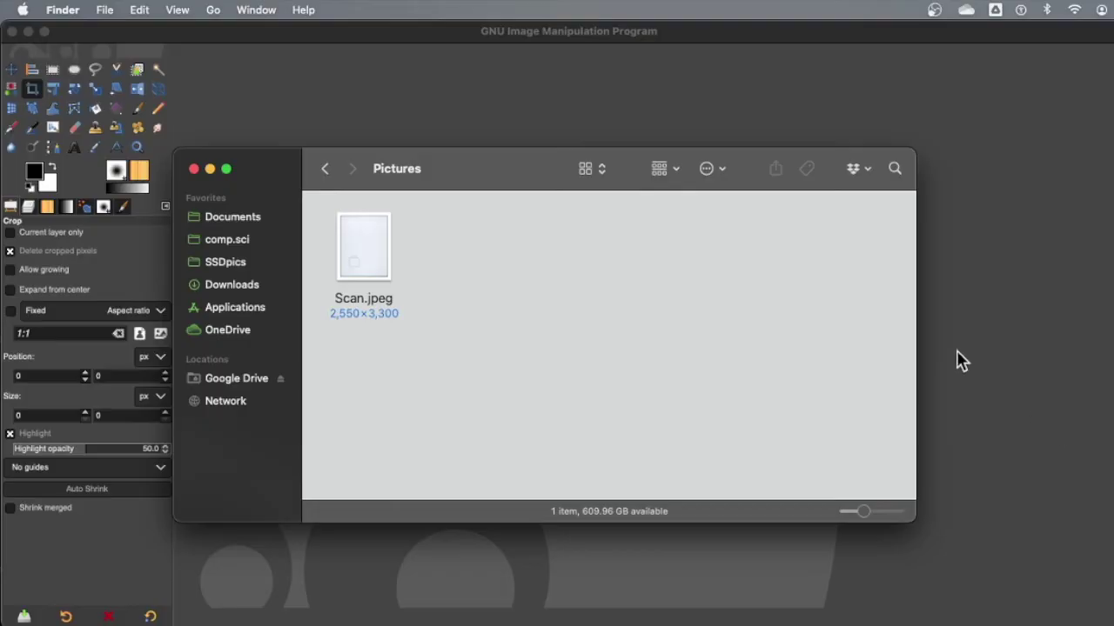
Move the Finder window aside and drag Scan.jpeg onto GIMP to open it
{"action": "mouse_move", "coordinate": [495, 154]}
{"action": "left_mouse_down"}
{"action": "mouse_move", "coordinate": [577, 157]}
{"action": "mouse_move", "coordinate": [600, 178]}
{"action": "left_mouse_up"}
{"action": "left_click_drag", "start_coordinate": [472, 277], "coordinate": [88, 64]}
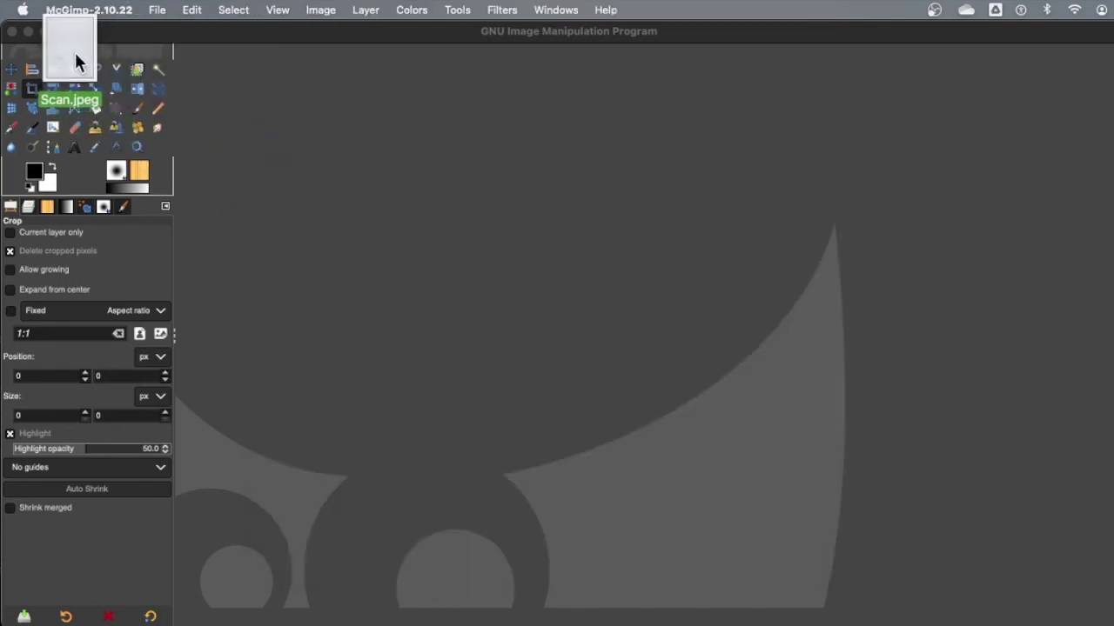
{"action": "mouse_move", "coordinate": [88, 64]}
{"action": "left_mouse_down"}
{"action": "mouse_move", "coordinate": [111, 102]}
{"action": "mouse_move", "coordinate": [511, 326]}
{"action": "left_mouse_up"}
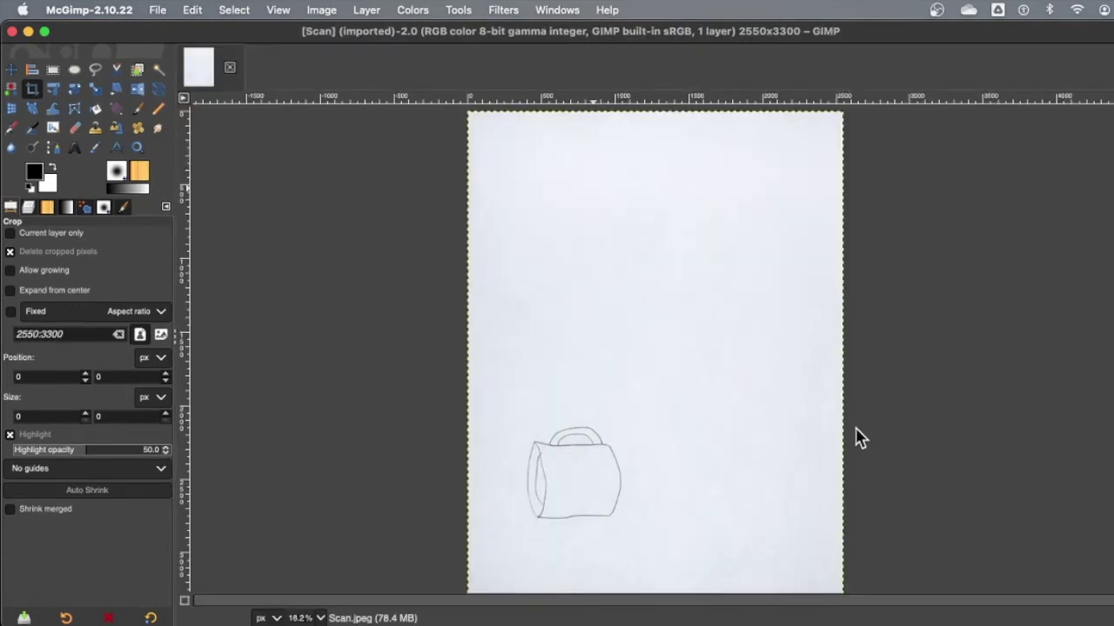
Rotate the whole scan 90° clockwise from the Image menu
{"action": "left_click", "coordinate": [322, 11]}
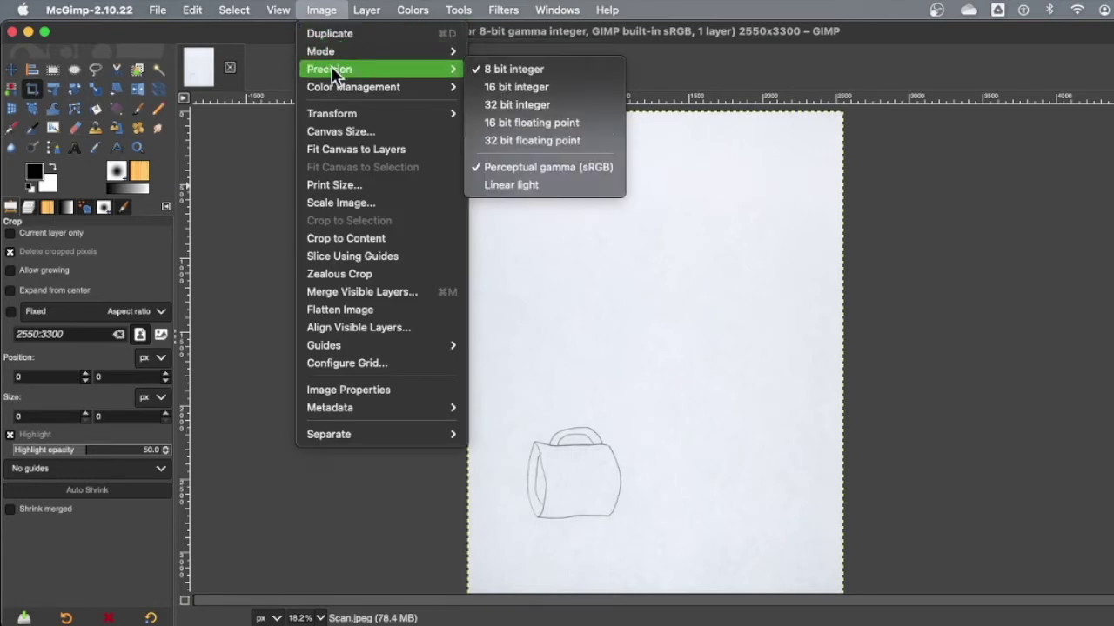
{"action": "mouse_move", "coordinate": [331, 113]}
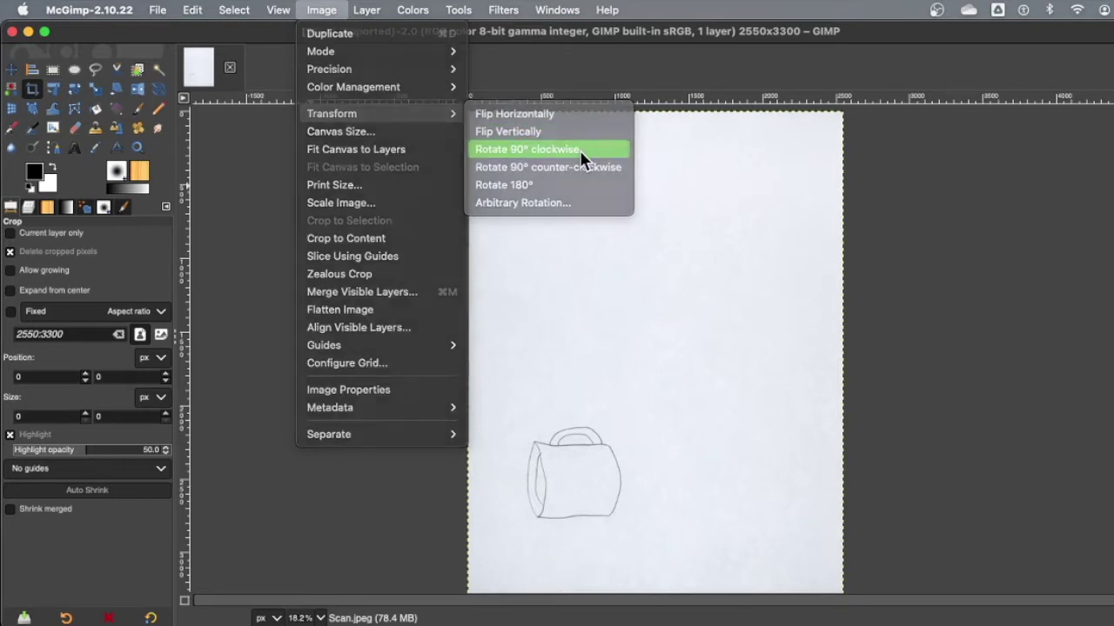
{"action": "left_click", "coordinate": [582, 157]}
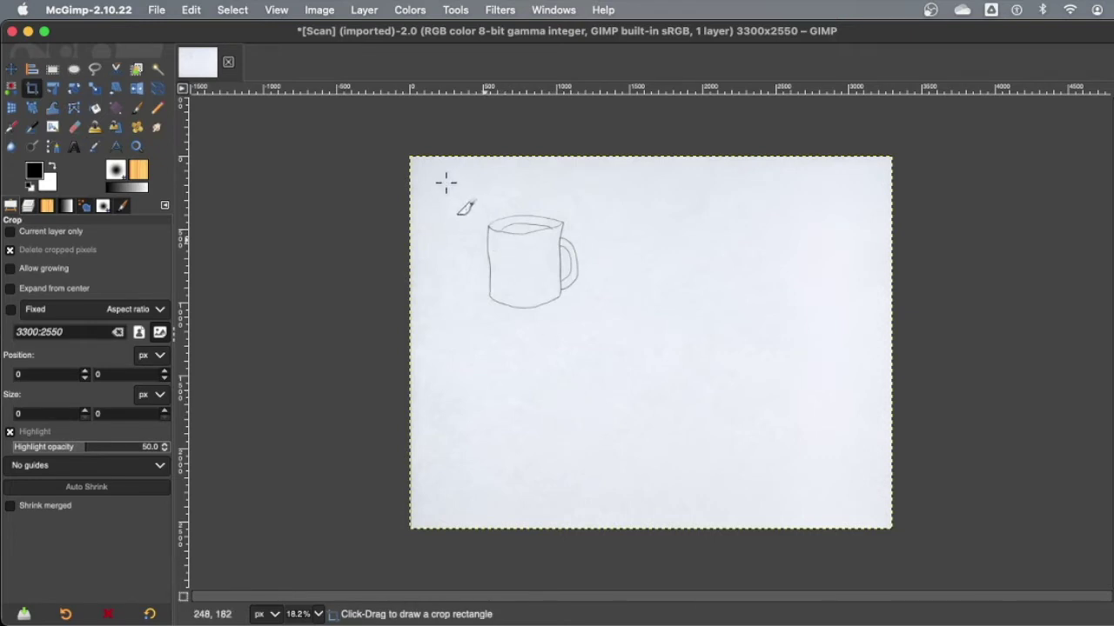
Crop the scan to a 946×775 area around the mug and fit it to the window
{"action": "mouse_move", "coordinate": [598, 319]}
{"action": "left_mouse_down"}
{"action": "mouse_move", "coordinate": [509, 278]}
{"action": "mouse_move", "coordinate": [459, 206]}
{"action": "left_mouse_up"}
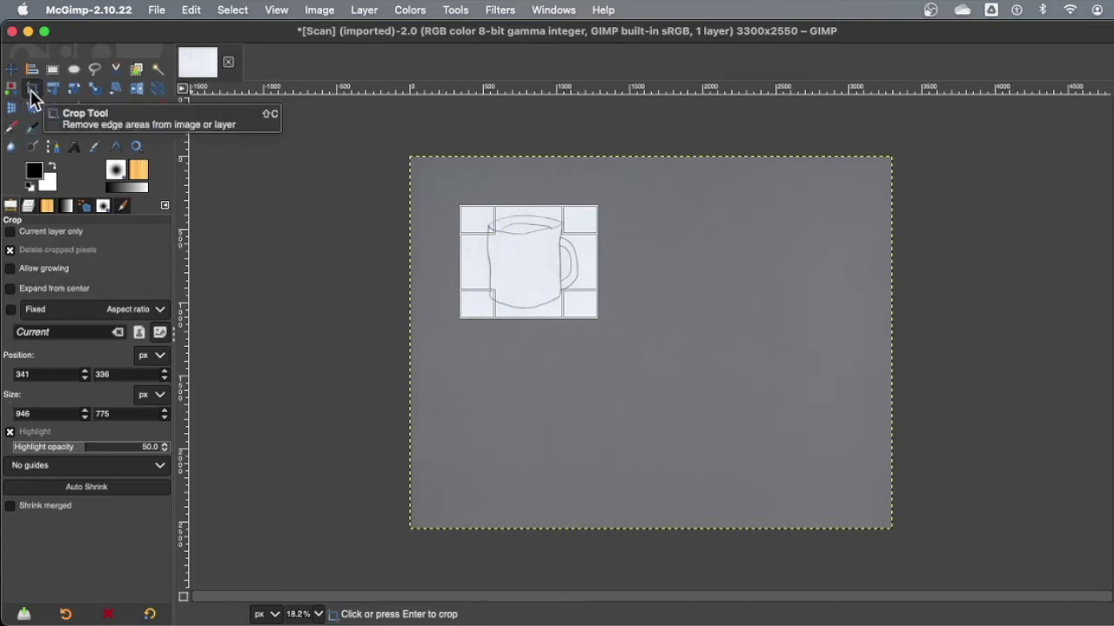
{"action": "left_click", "coordinate": [48, 206]}
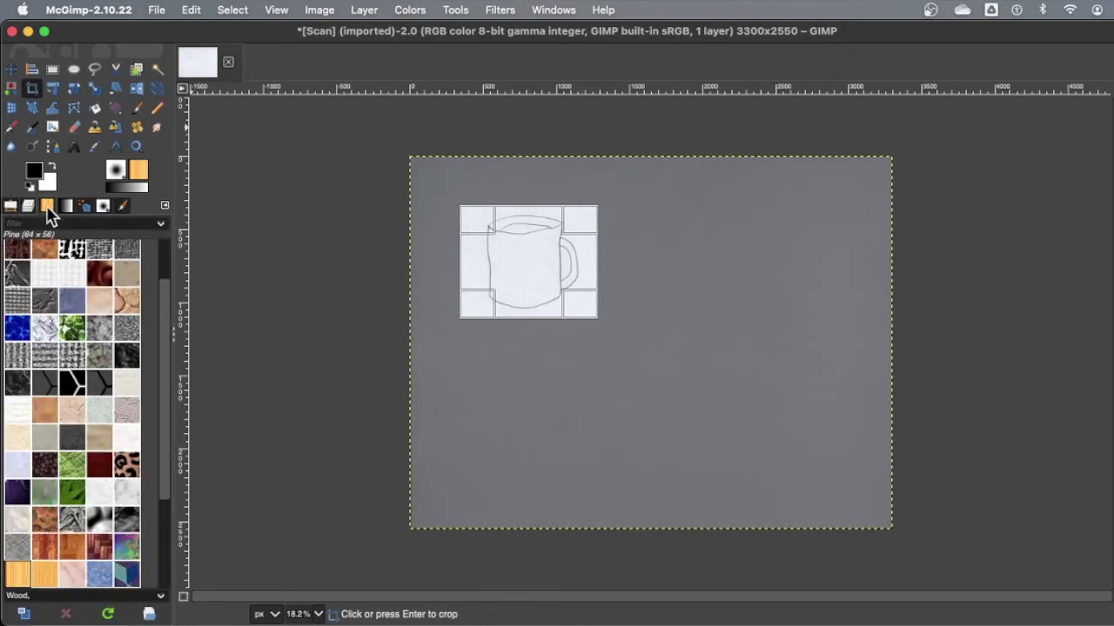
{"action": "double_click", "coordinate": [31, 89]}
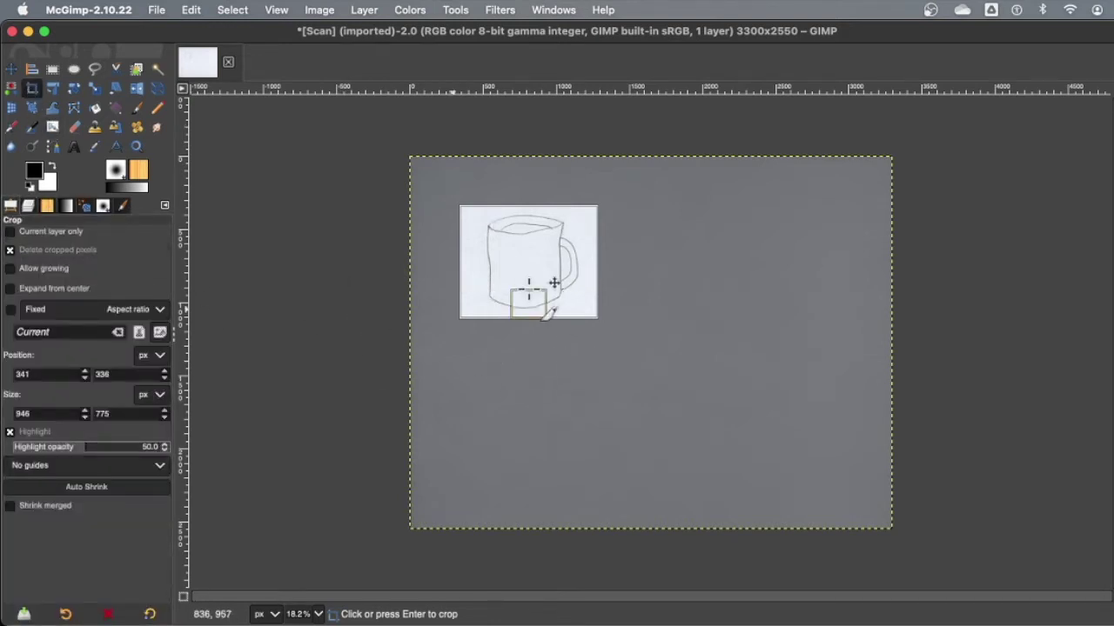
{"action": "left_click", "coordinate": [528, 255]}
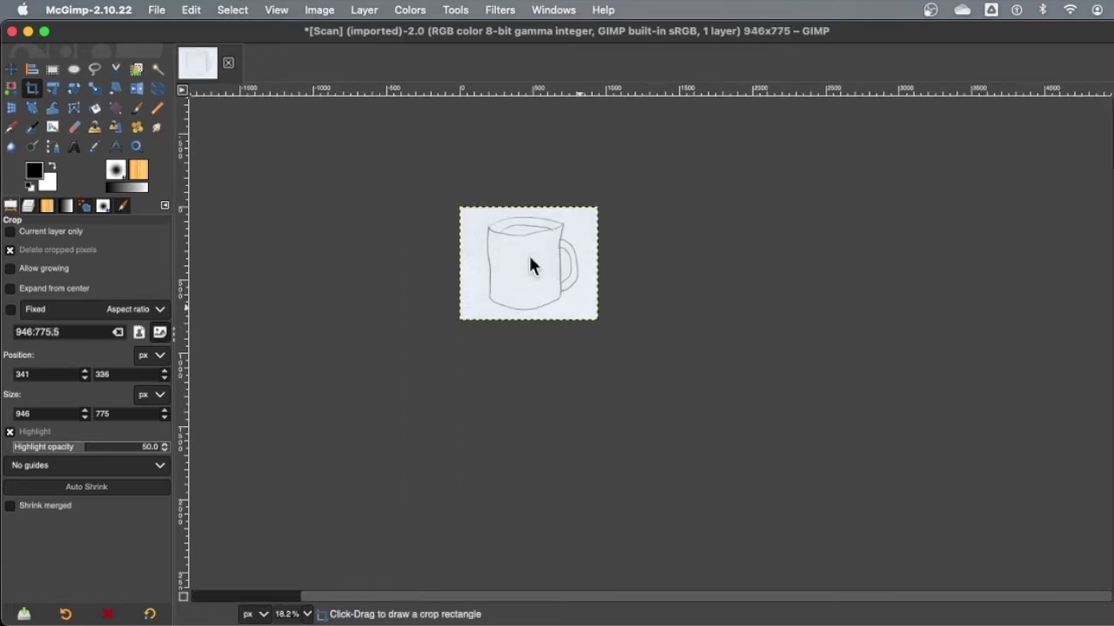
{"action": "key", "text": "ctrl+shift+j"}
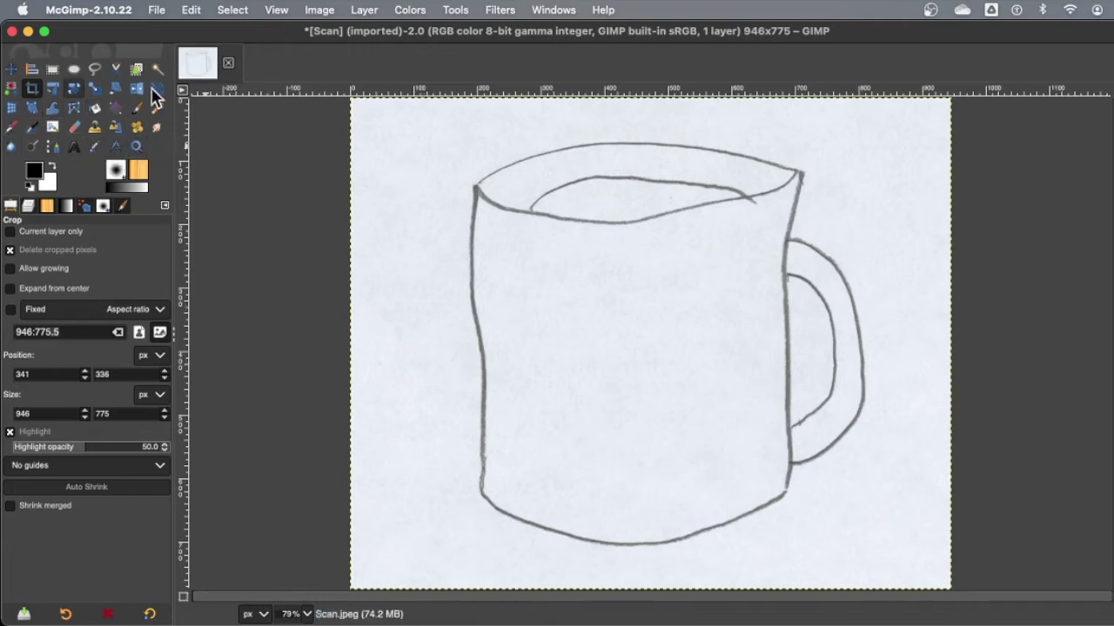
Start a Colors > Threshold adjustment to turn the mug sketch black and white
{"action": "left_click", "coordinate": [232, 10]}
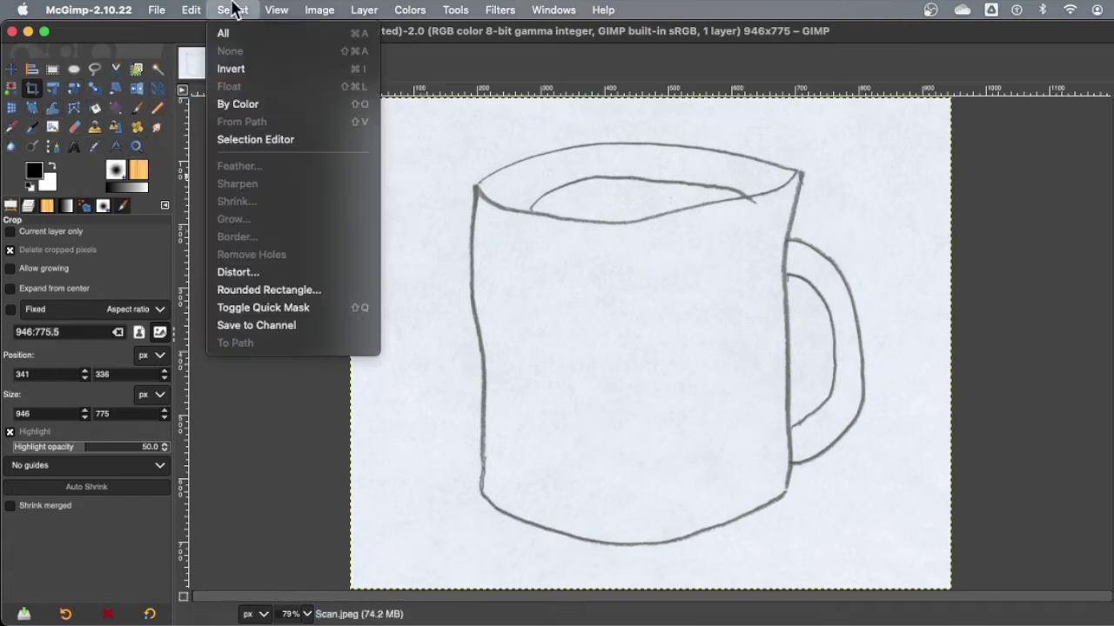
{"action": "left_click", "coordinate": [430, 343]}
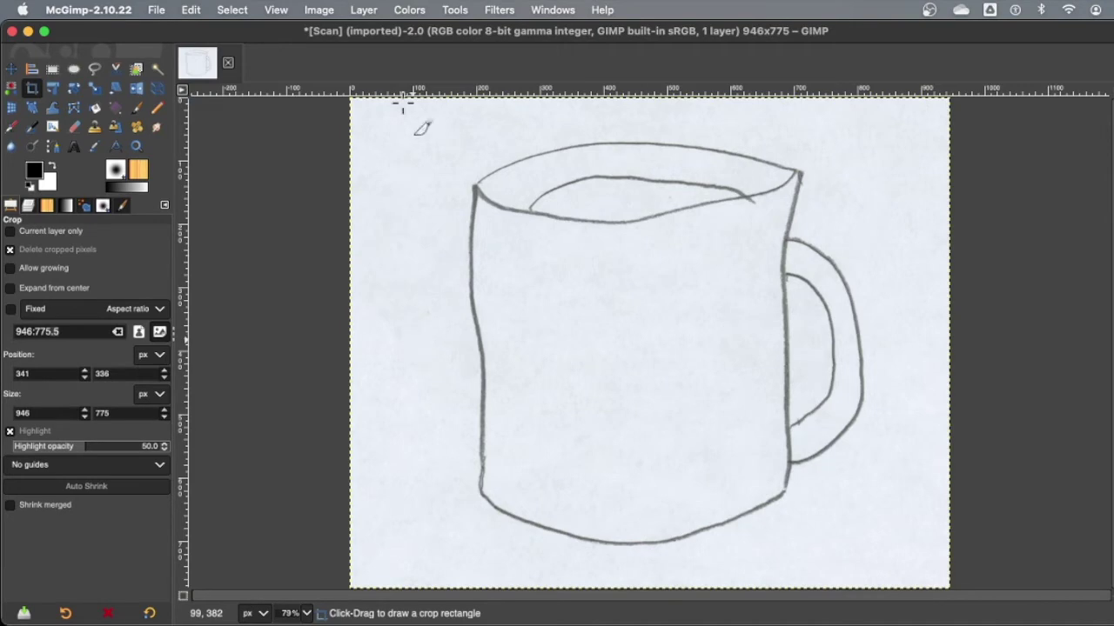
{"action": "left_click", "coordinate": [412, 9]}
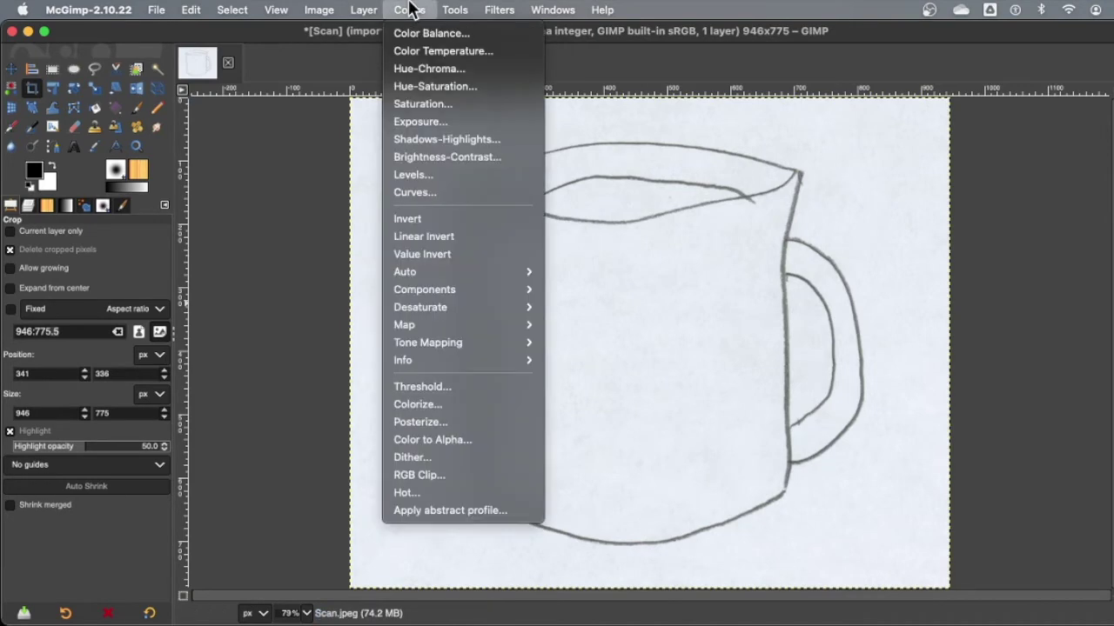
{"action": "left_click", "coordinate": [452, 386]}
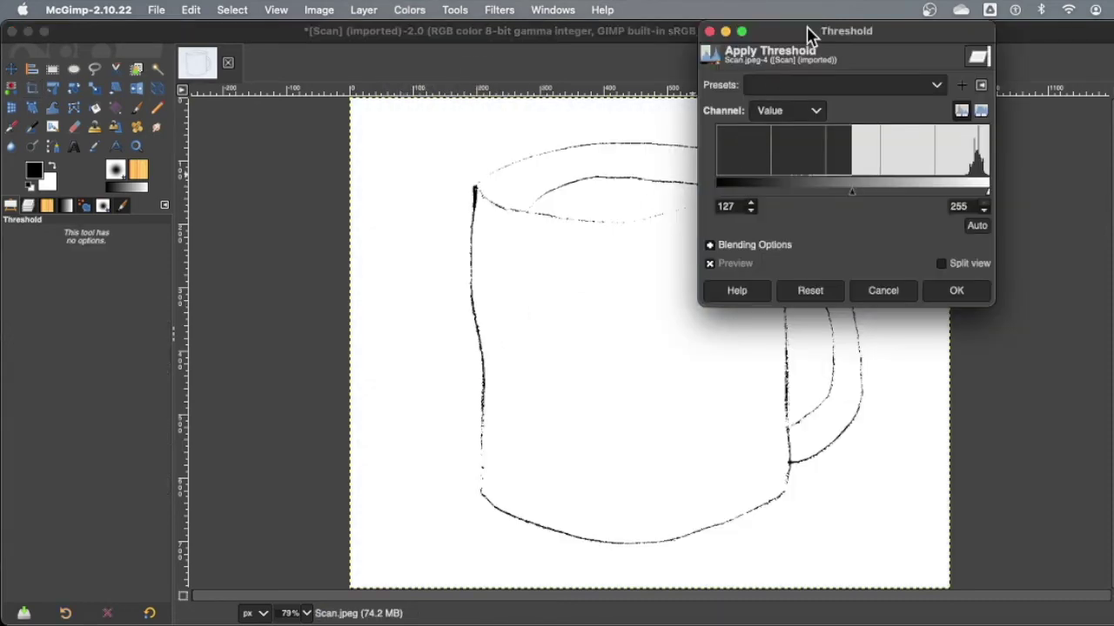
Raise the Threshold lower value to about 223 and apply it
{"action": "left_click_drag", "start_coordinate": [808, 30], "coordinate": [256, 176]}
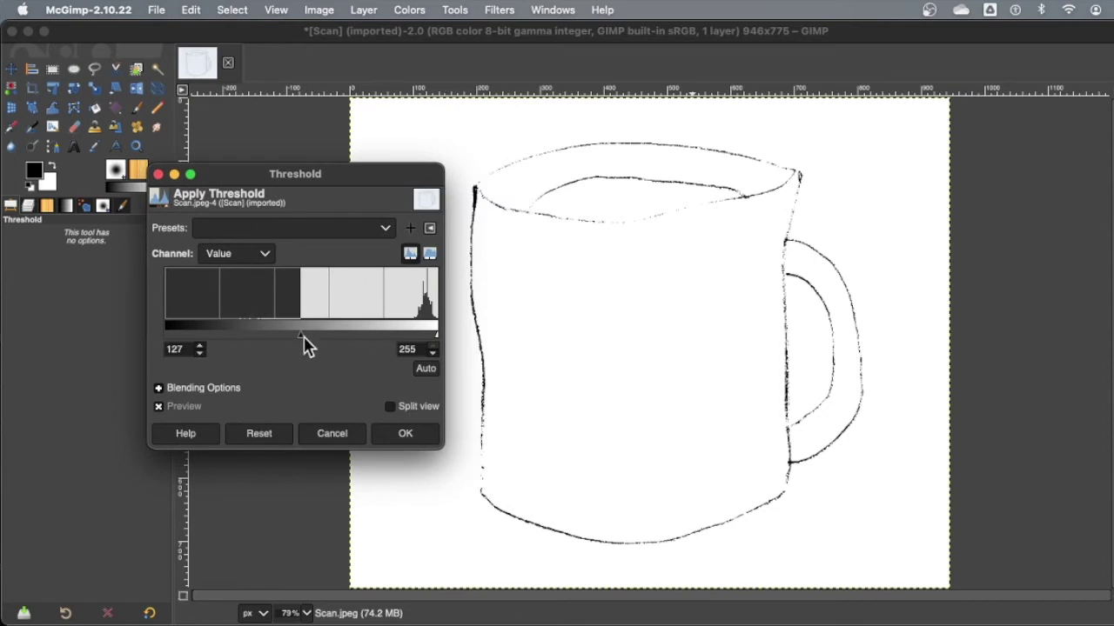
{"action": "left_click_drag", "start_coordinate": [301, 345], "coordinate": [322, 346]}
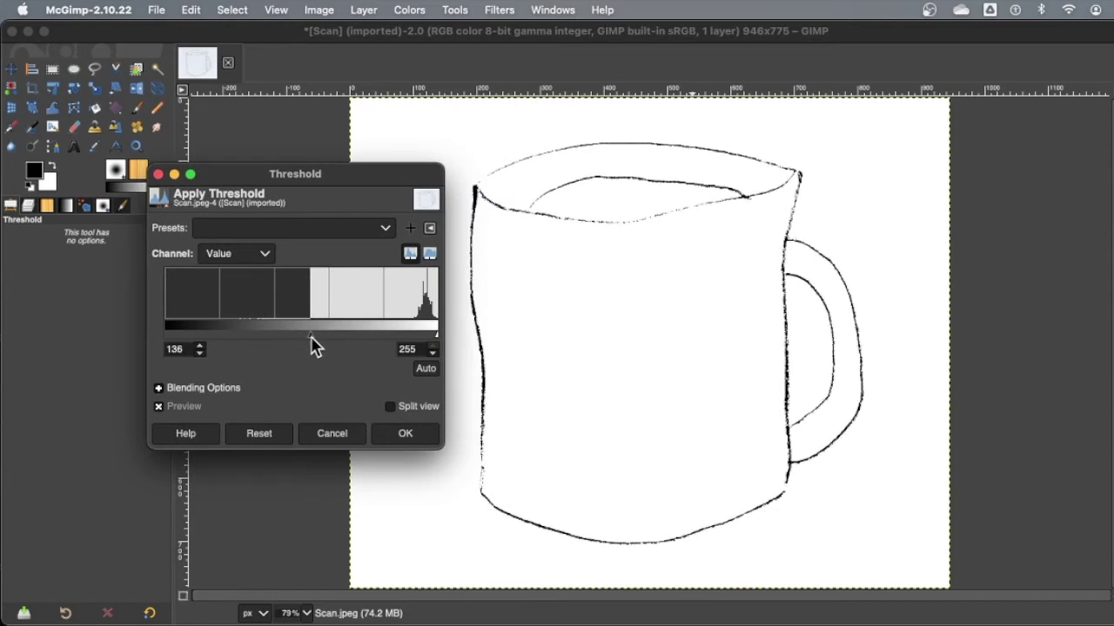
{"action": "left_click_drag", "start_coordinate": [322, 345], "coordinate": [405, 331]}
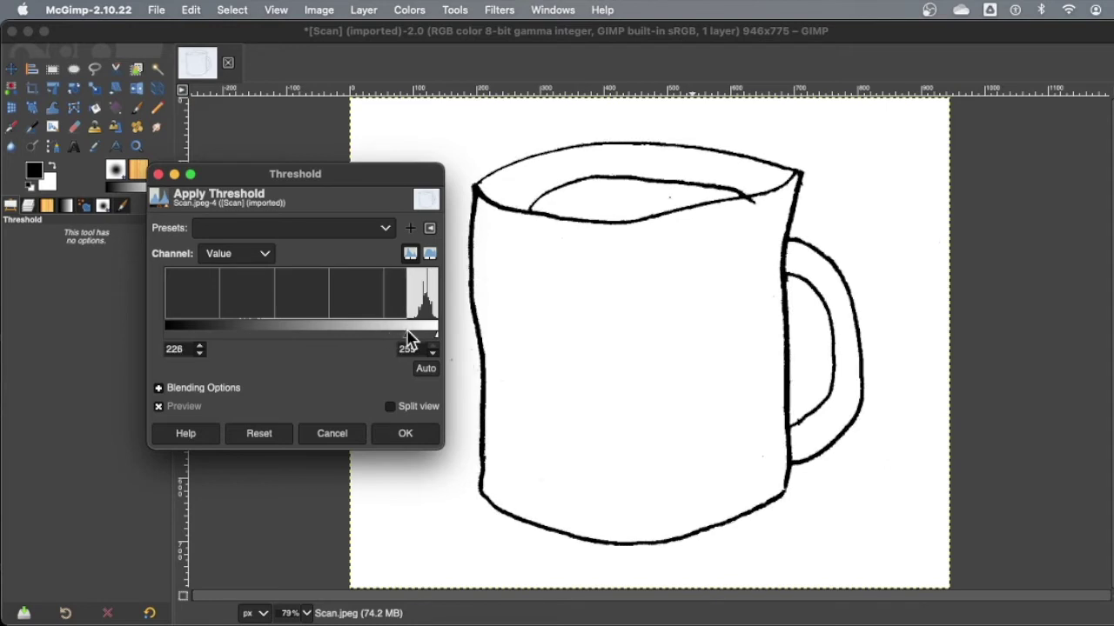
{"action": "mouse_move", "coordinate": [408, 338]}
{"action": "left_mouse_down"}
{"action": "mouse_move", "coordinate": [423, 338]}
{"action": "mouse_move", "coordinate": [407, 342]}
{"action": "left_mouse_up"}
{"action": "left_click", "coordinate": [405, 434]}
Fit the image to the window and undo the Threshold, restoring the grey pencil scan
{"action": "scroll", "coordinate": [504, 308], "scroll_direction": "up", "scroll_amount": 3}
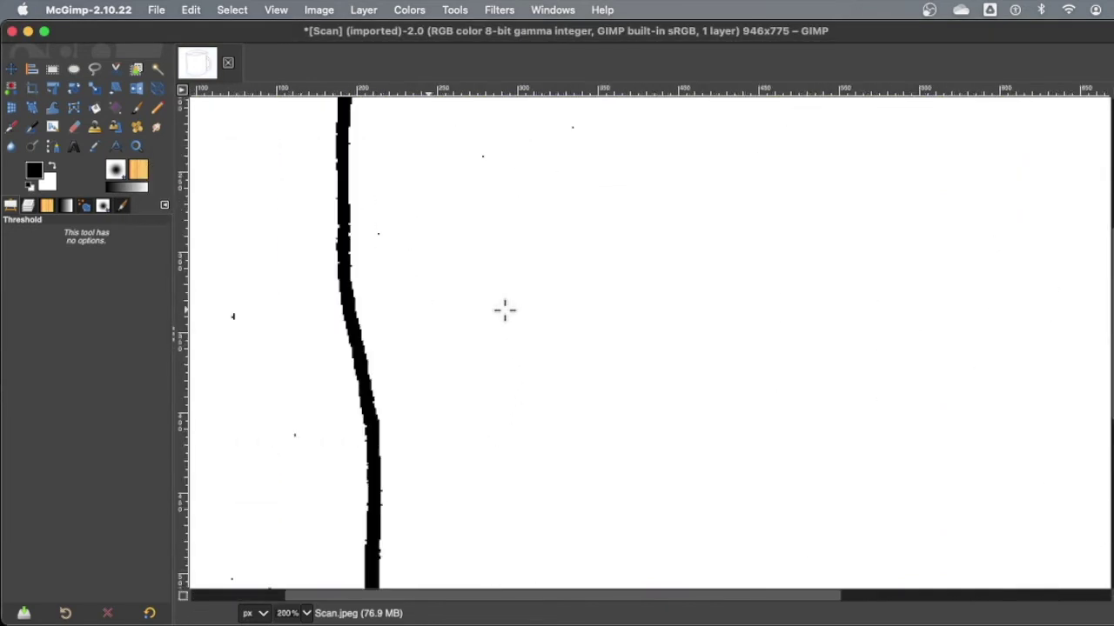
{"action": "scroll", "coordinate": [505, 310], "scroll_direction": "up", "scroll_amount": 1}
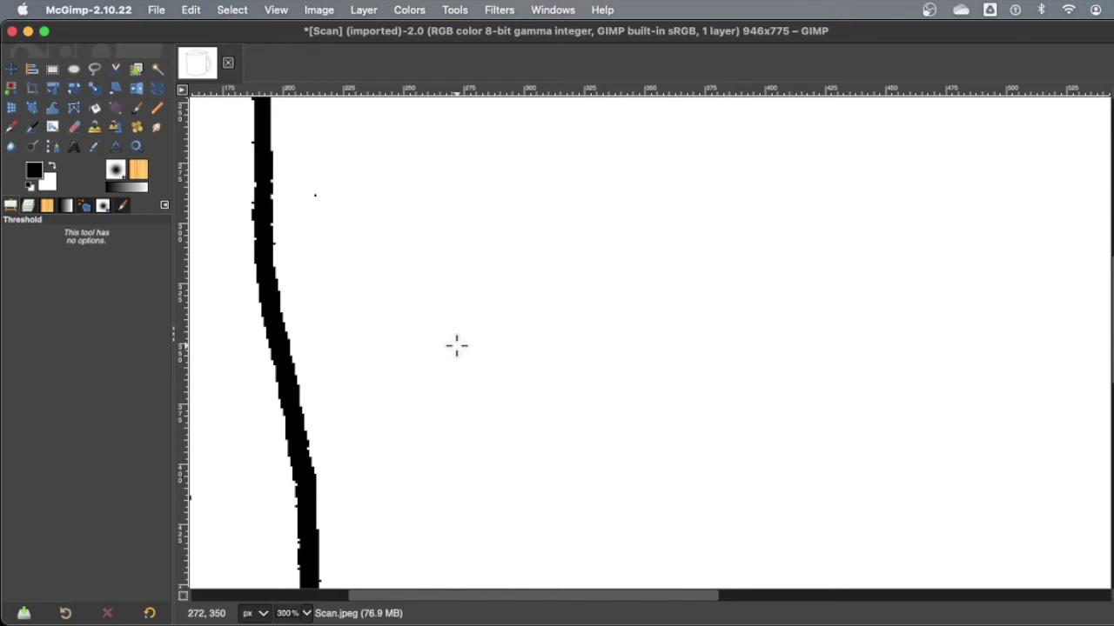
{"action": "key", "text": "ctrl+shift+n"}
{"action": "key", "text": "Escape"}
{"action": "key", "text": "shift+ctrl+j"}
{"action": "key", "text": "ctrl+z"}
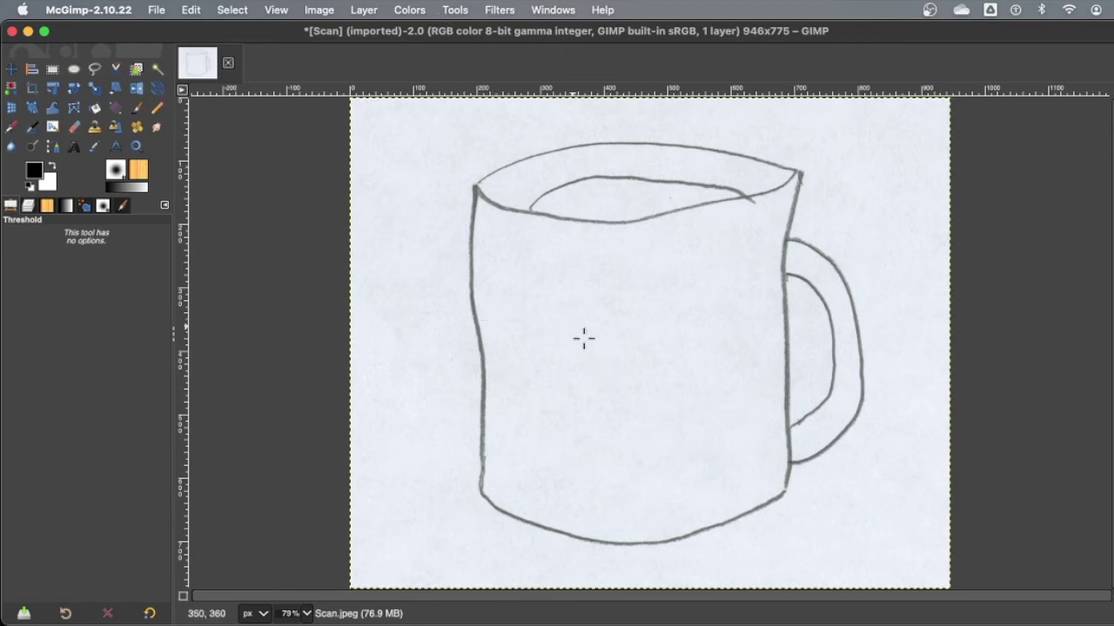
Open Colors > Curves, move its dialog aside, and test points on the curve
{"action": "left_click", "coordinate": [409, 9]}
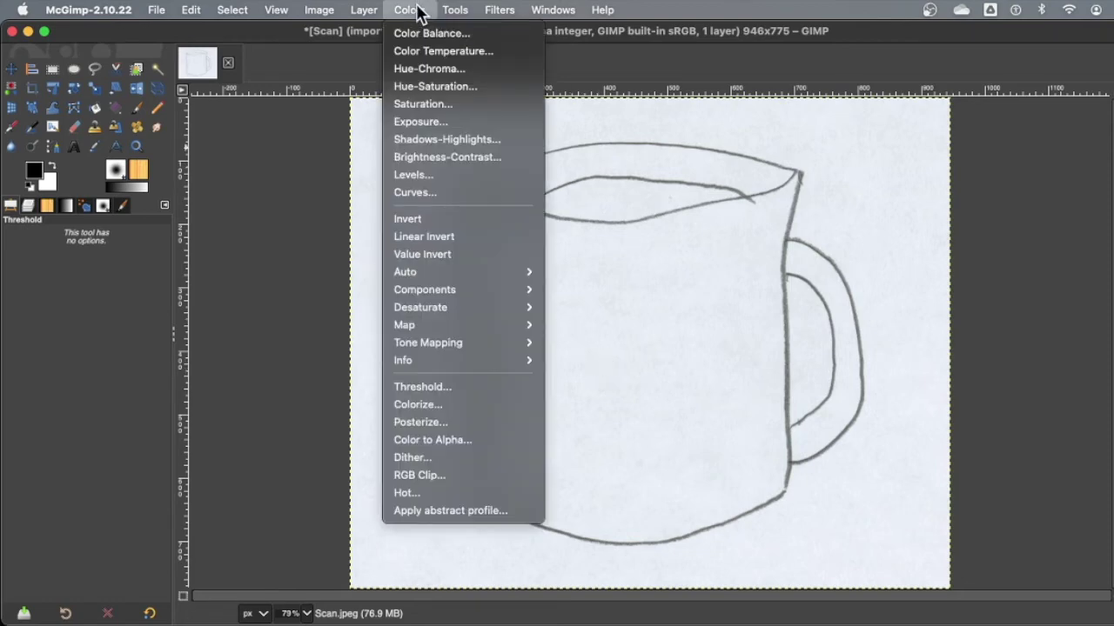
{"action": "left_click", "coordinate": [426, 198]}
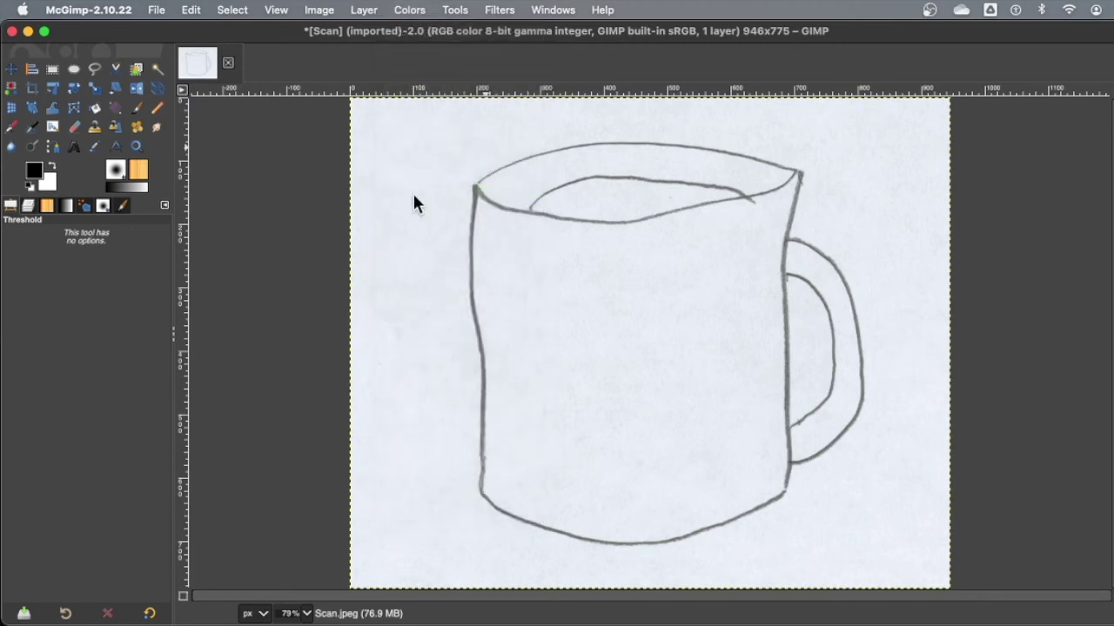
{"action": "left_click_drag", "start_coordinate": [998, 37], "coordinate": [293, 104]}
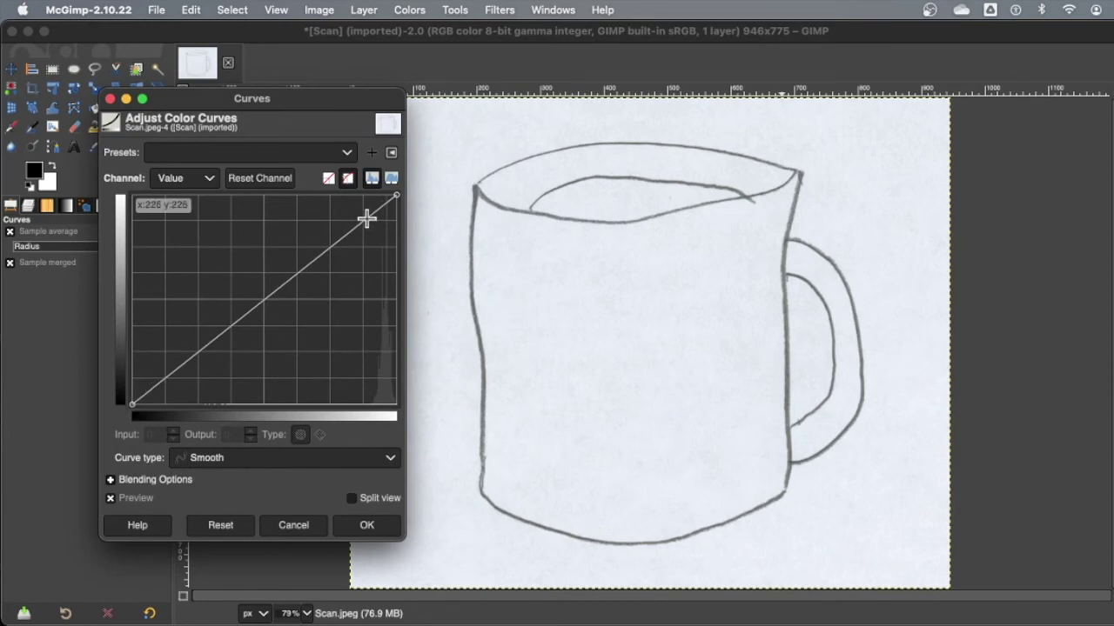
{"action": "left_click_drag", "start_coordinate": [366, 218], "coordinate": [373, 251]}
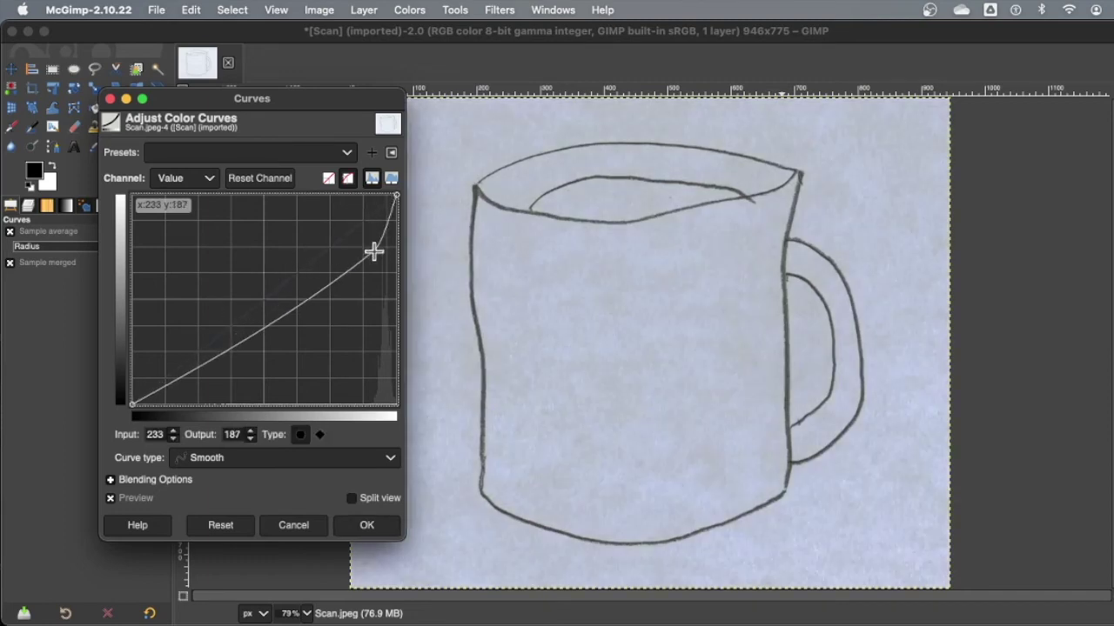
{"action": "left_click_drag", "start_coordinate": [373, 251], "coordinate": [442, 154]}
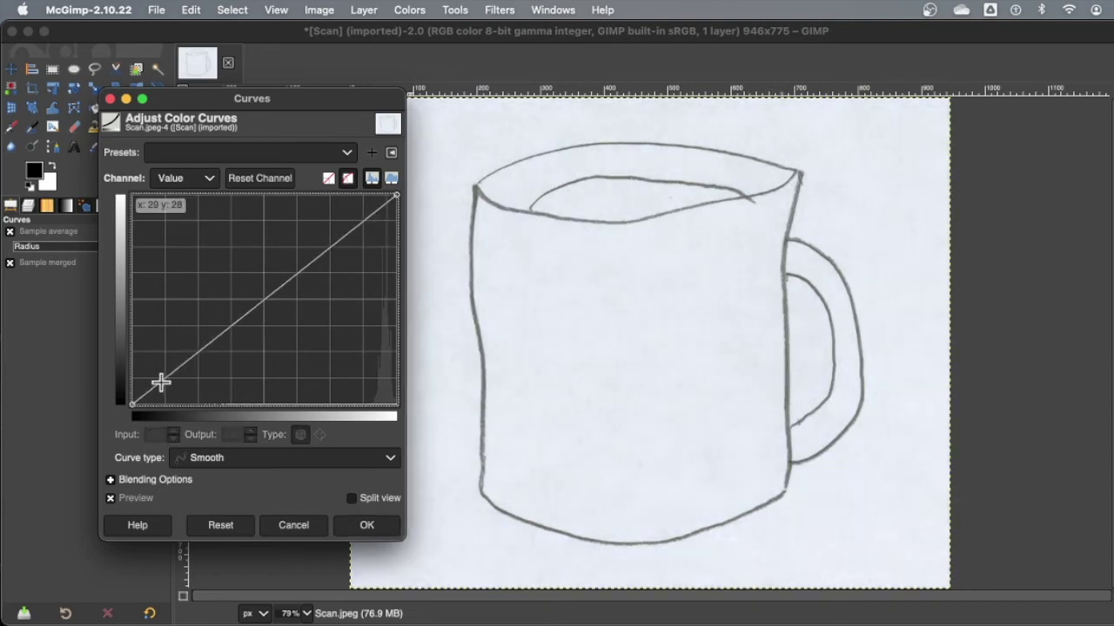
{"action": "left_click_drag", "start_coordinate": [161, 382], "coordinate": [47, 438]}
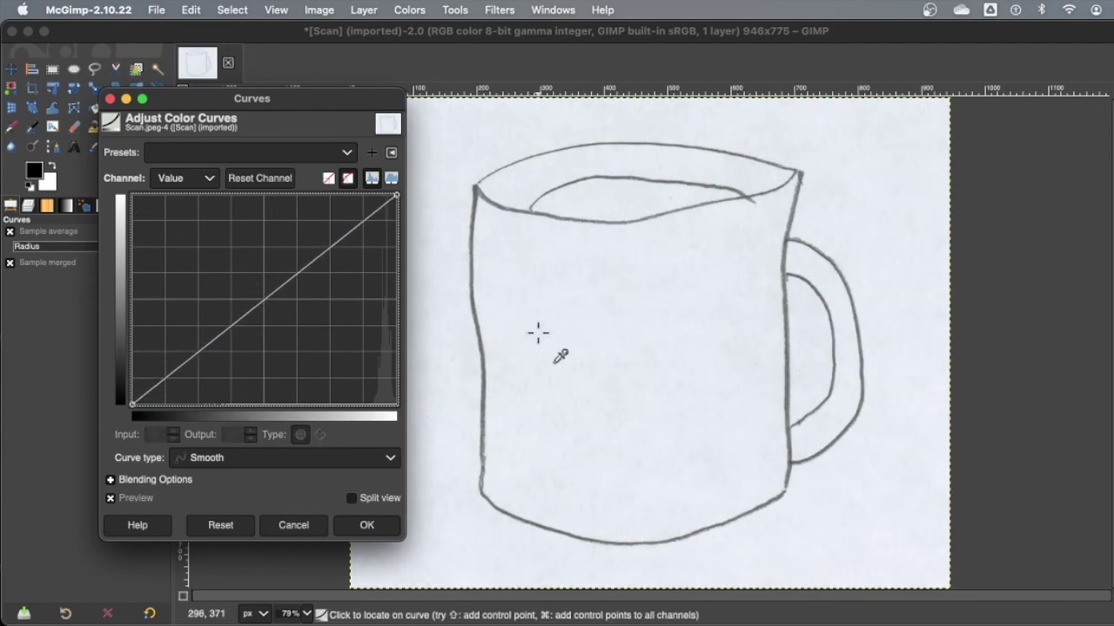
Sample the paper, then set the curve's white point near 223 and black point near 132
{"action": "left_click", "coordinate": [589, 311]}
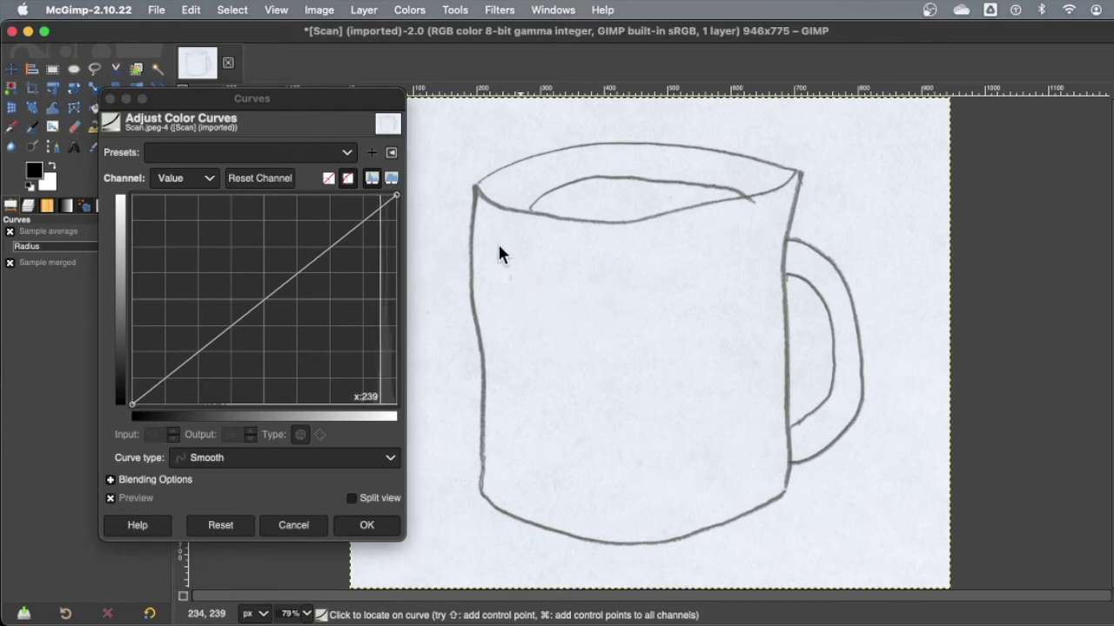
{"action": "left_click", "coordinate": [396, 199]}
{"action": "left_click_drag", "start_coordinate": [396, 199], "coordinate": [365, 192]}
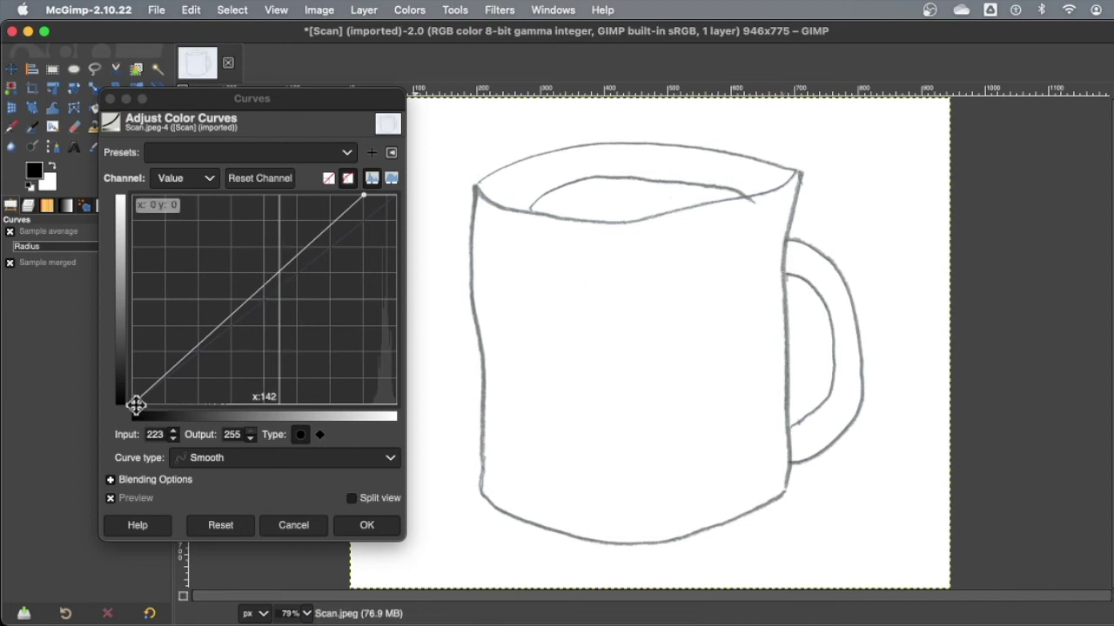
{"action": "left_click_drag", "start_coordinate": [128, 403], "coordinate": [269, 455]}
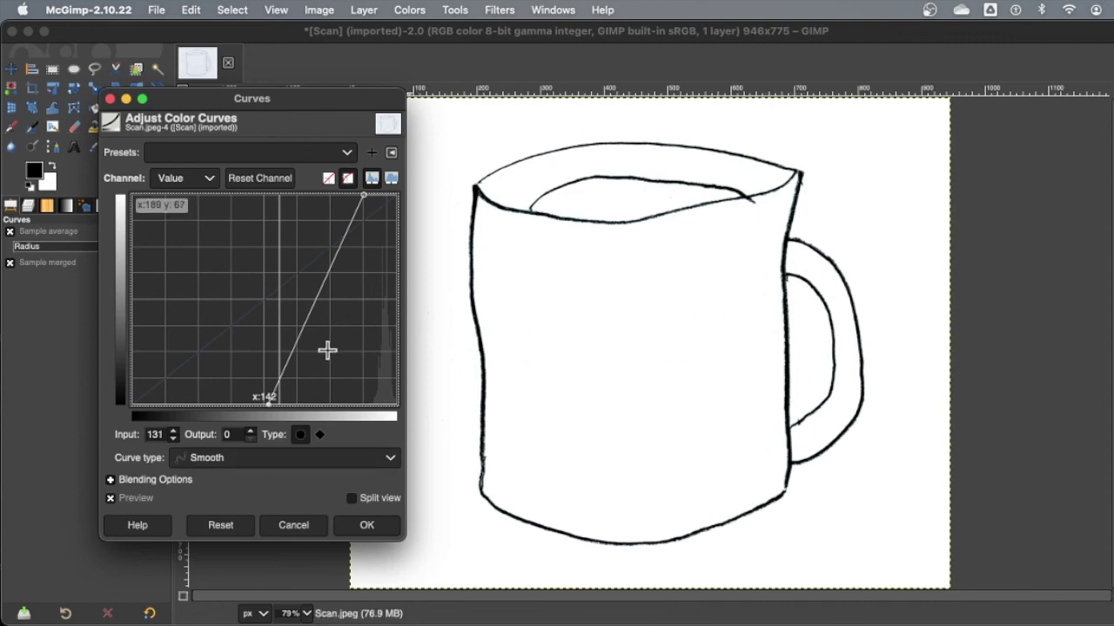
Apply the Curves result, zoom to check the mug edges, and undo the wood-grain fill
{"action": "left_click", "coordinate": [366, 525]}
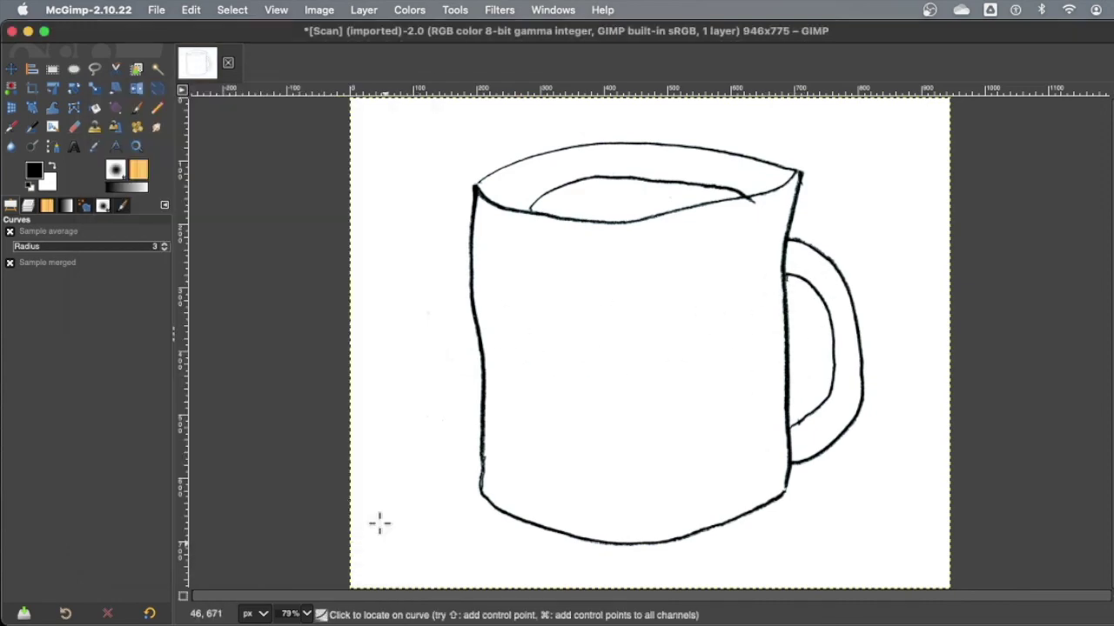
{"action": "left_click", "coordinate": [157, 69]}
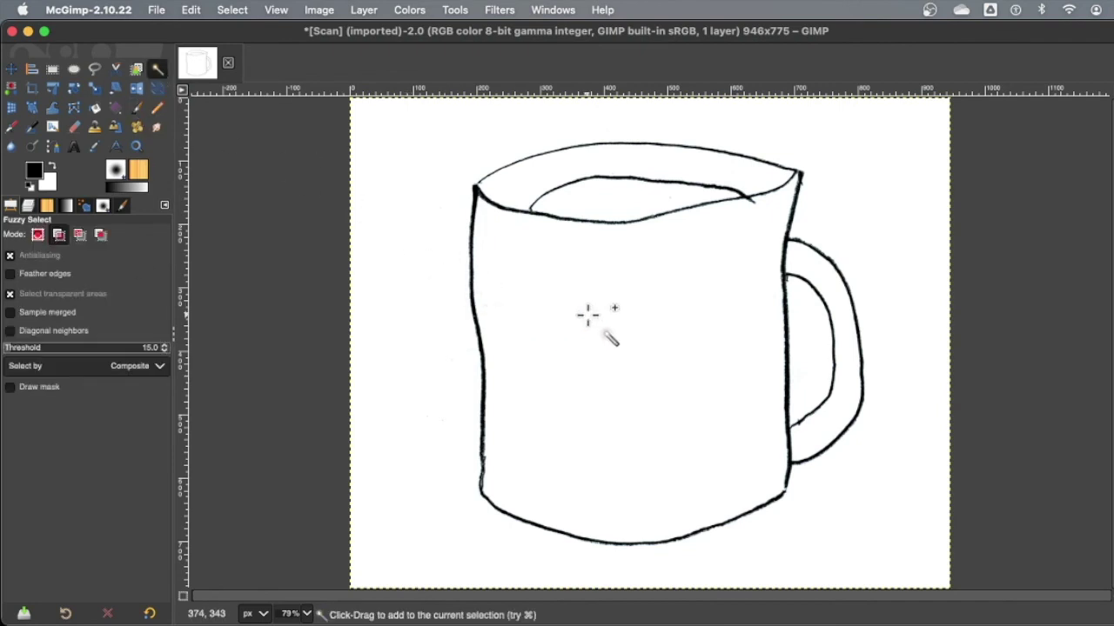
{"action": "left_click_drag", "start_coordinate": [138, 170], "coordinate": [629, 380]}
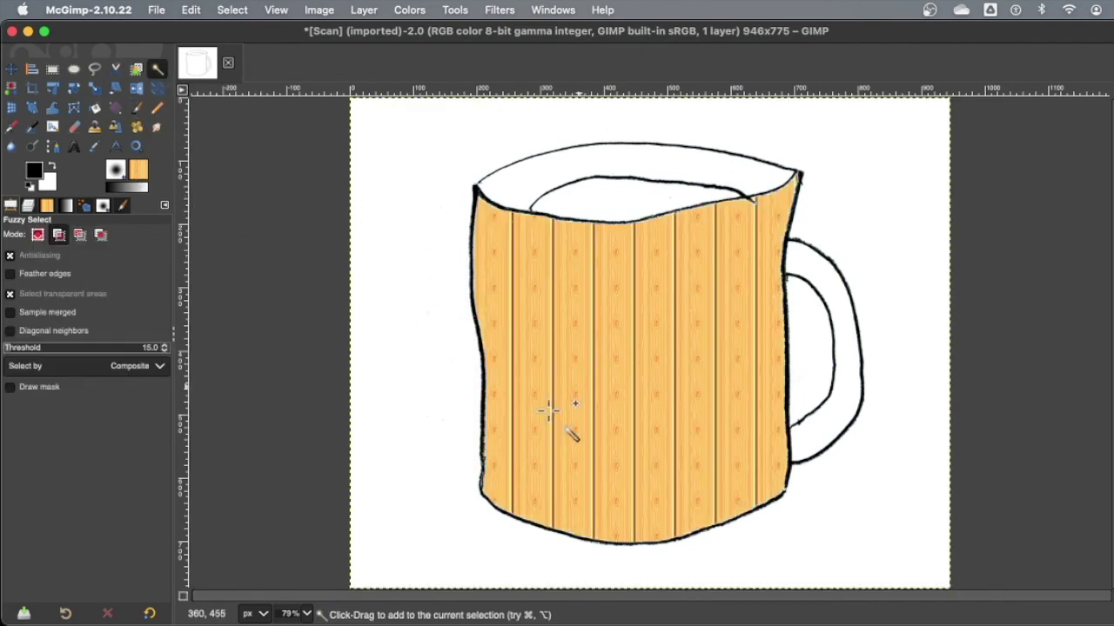
{"action": "key", "text": "2"}
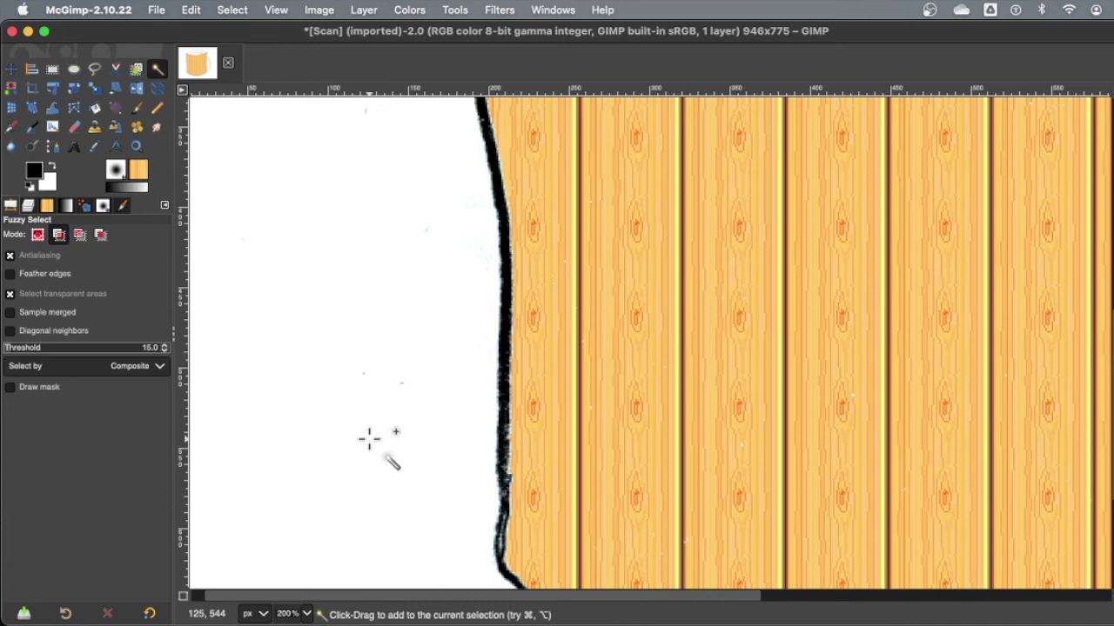
{"action": "key", "text": "minus"}
{"action": "key", "text": "minus"}
{"action": "key", "text": "minus"}
{"action": "key", "text": "minus"}
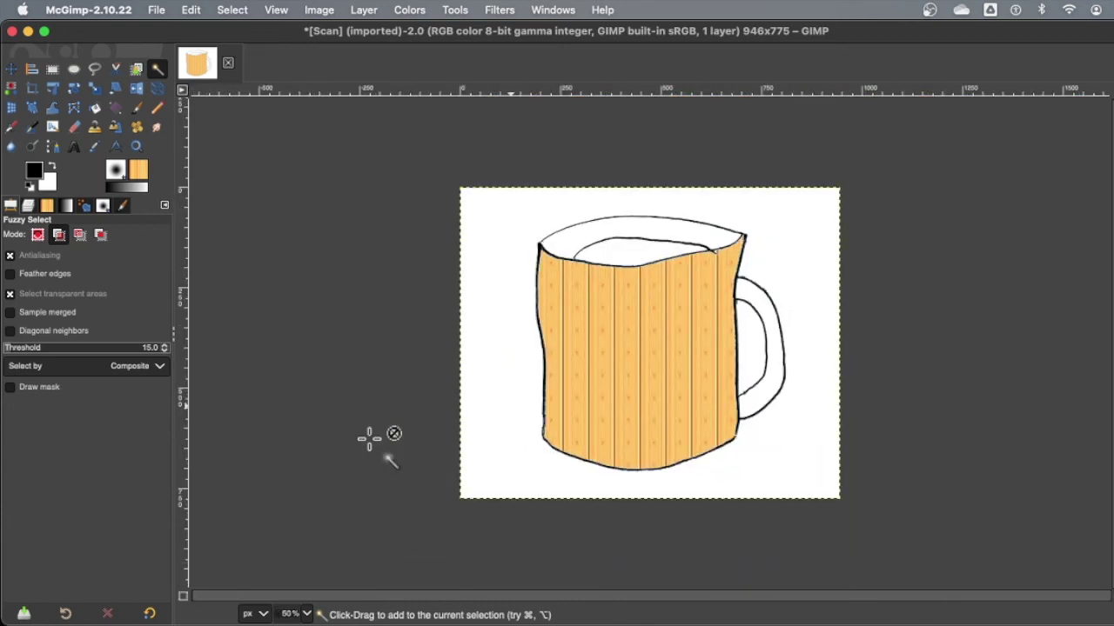
{"action": "key", "text": "ctrl+z"}
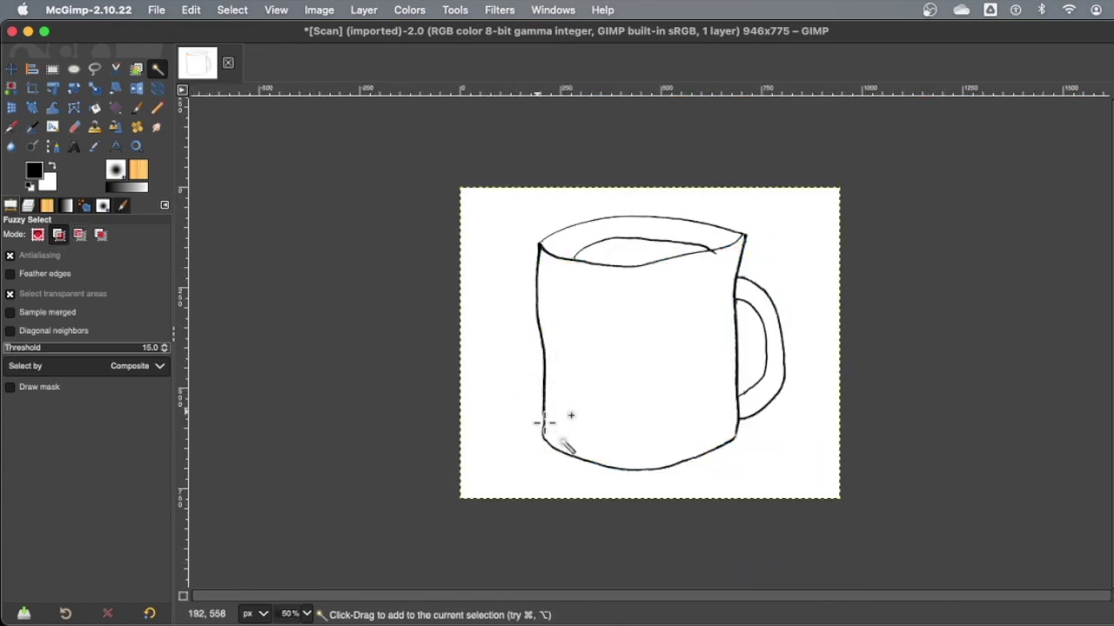